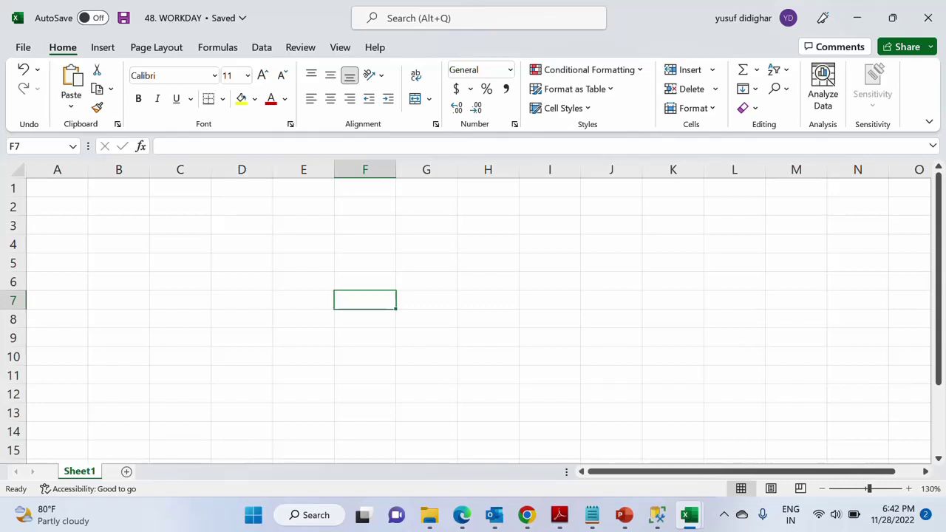
Step: Enter today's date, 11/28/2022, in E4
click(298, 237)
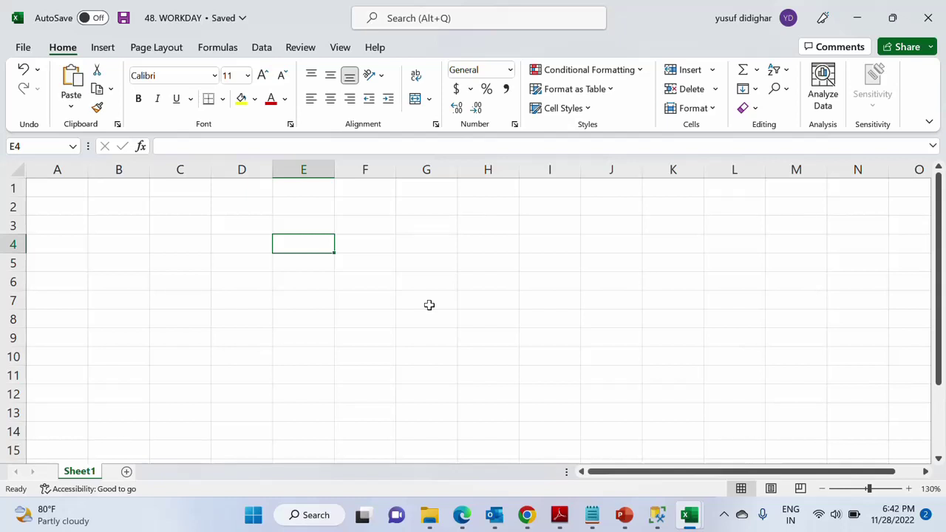
key(ctrl+semicolon)
key(Return)
Step: Enter the formula =E4+2 in G4
key(Up)
key(Right)
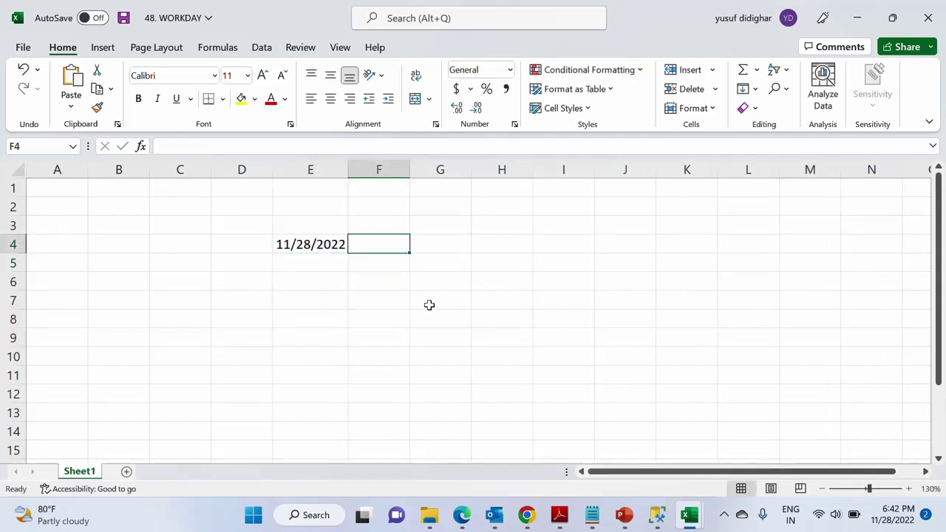
key(Right)
text(=+)
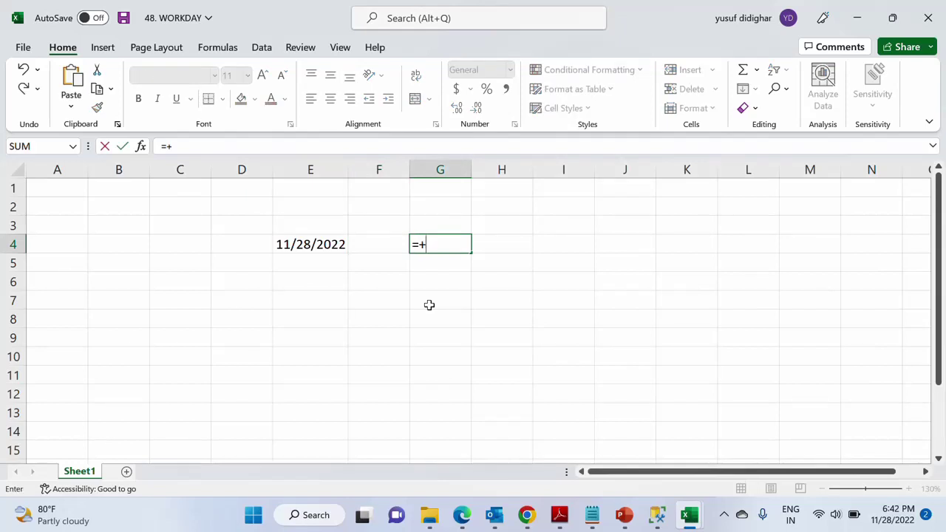
key(Escape)
text(=)
key(Left)
key(Left)
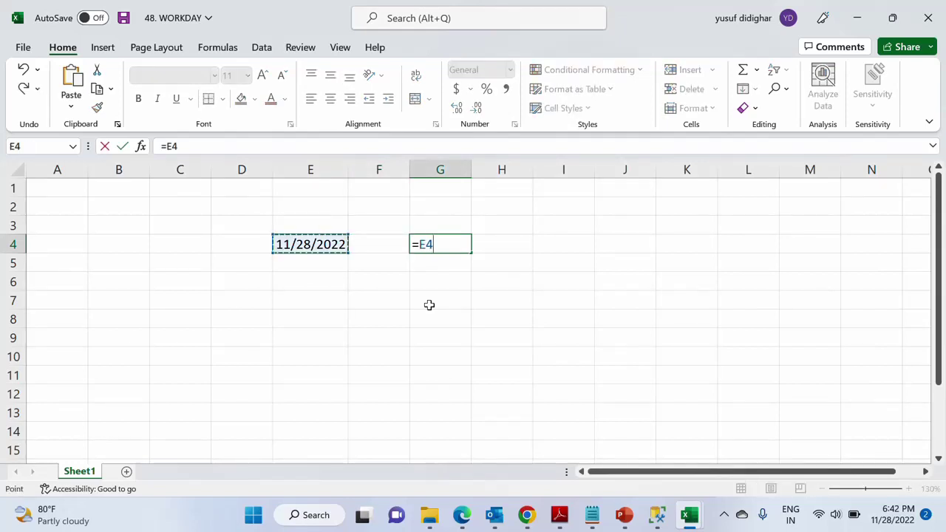
text(+2)
key(Return)
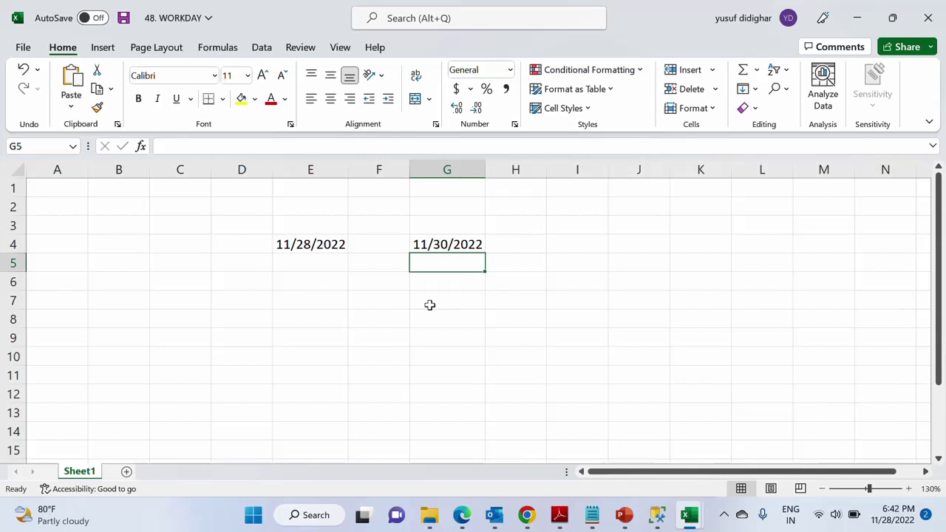
Step: Change G4's formula to =E4+10 so it shows 12/8/2022
key(Down)
key(Down)
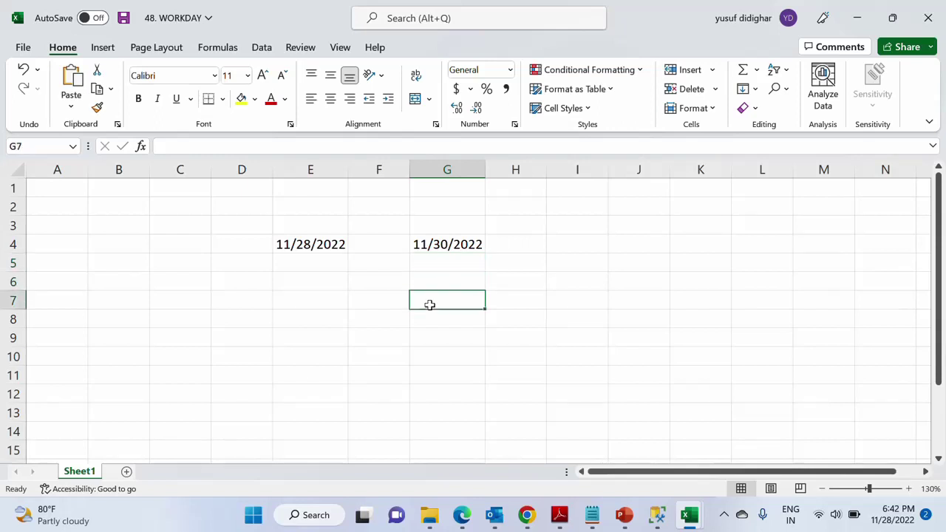
key(Left)
key(Up)
key(Up)
key(Up)
key(Right)
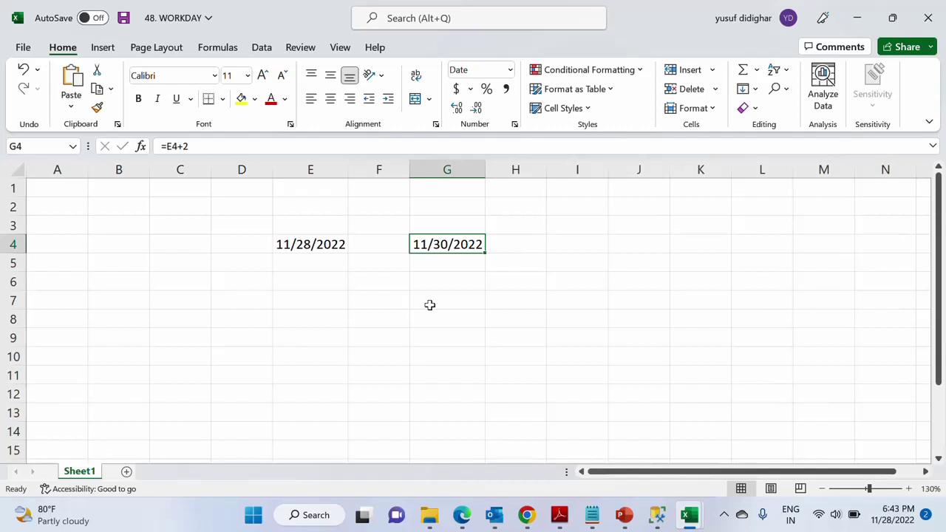
key(F2)
key(BackSpace)
text(10)
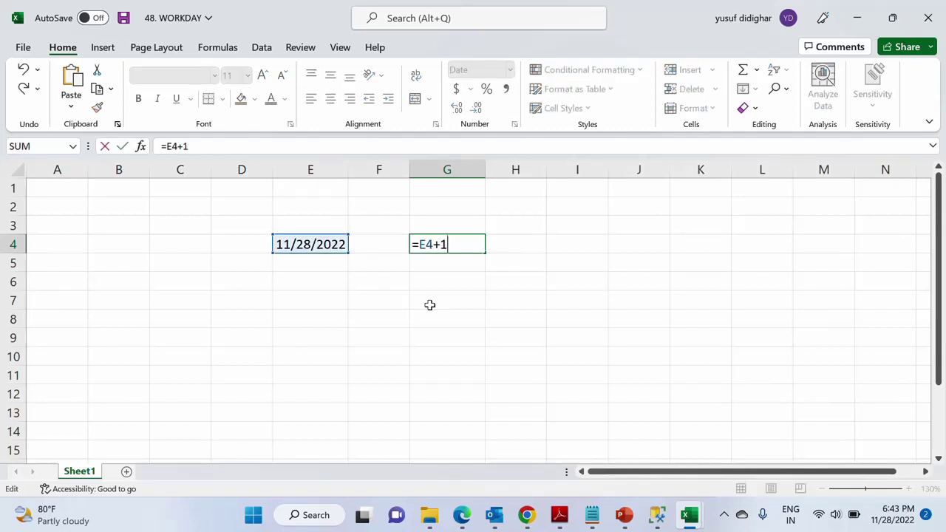
key(Return)
key(Up)
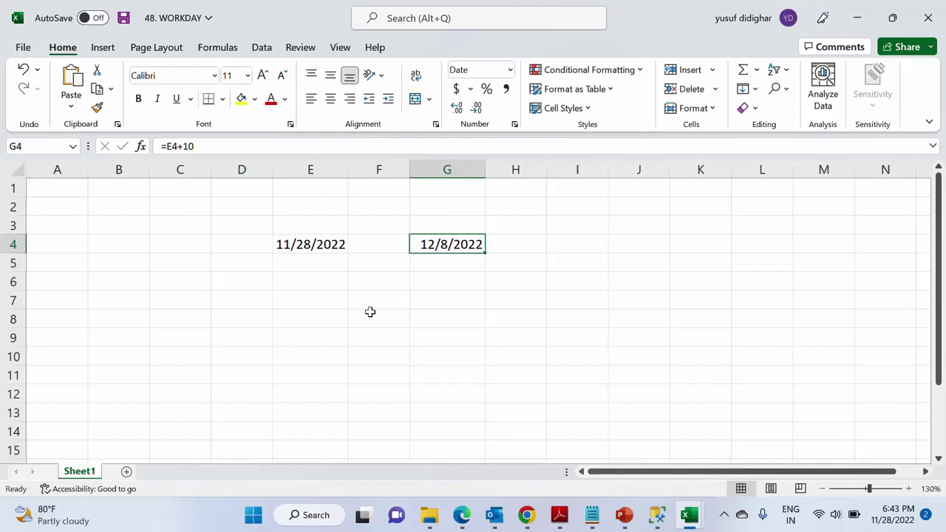
click(433, 283)
Step: Enter =WORKDAY(E4,8) in G6
text(=WO)
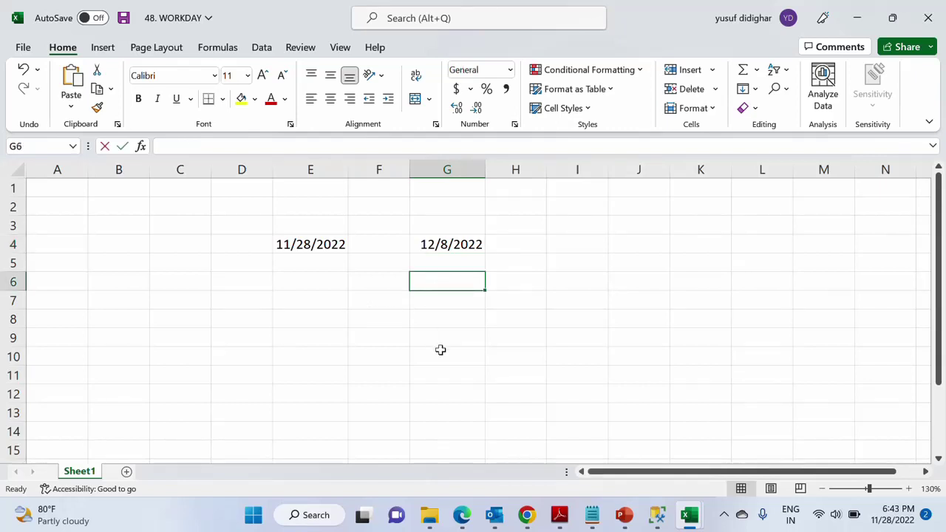
key(Tab)
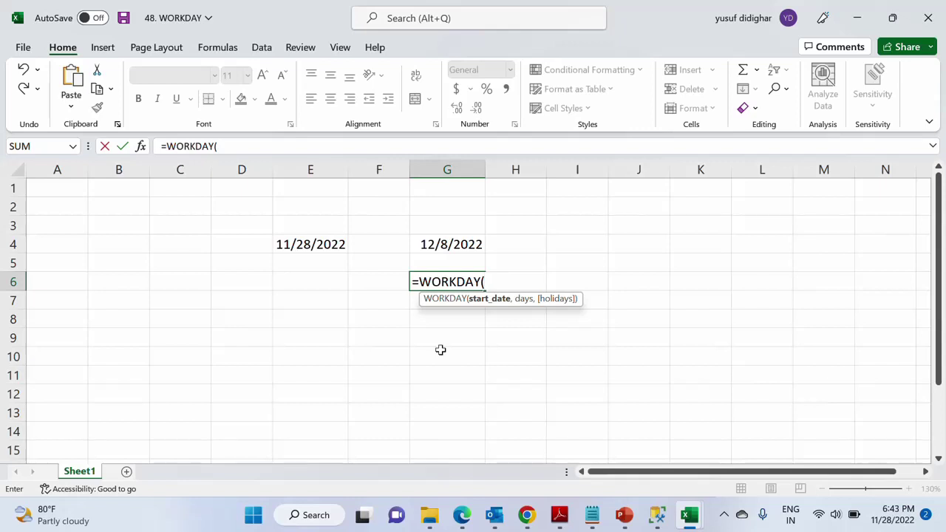
key(Left)
key(Left)
key(Up)
key(Up)
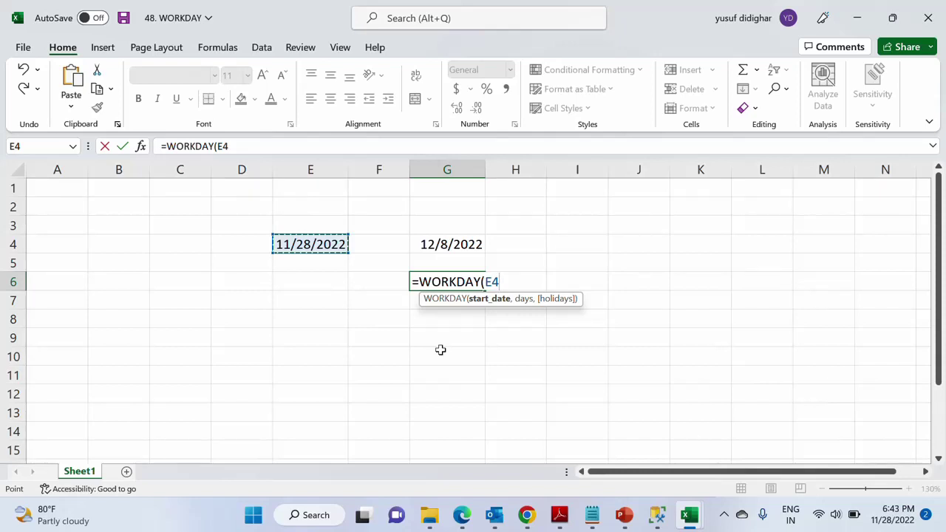
text(,)
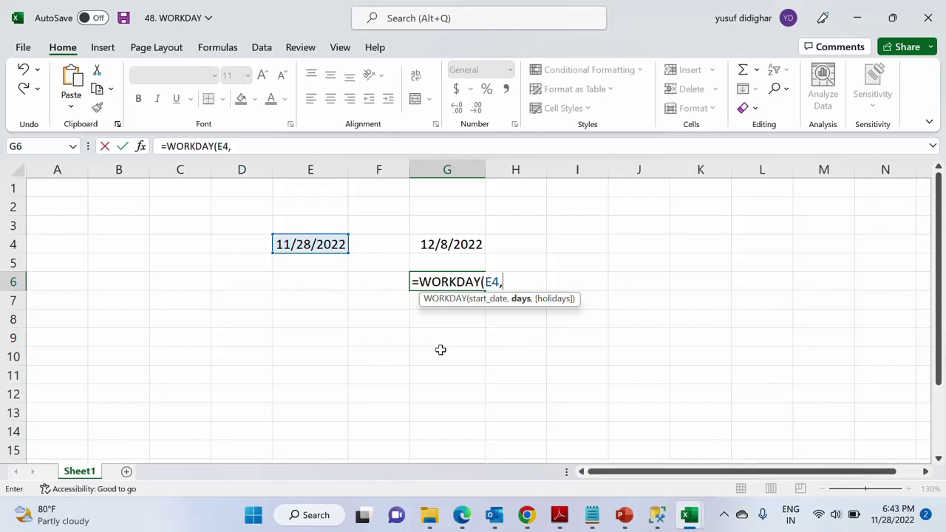
text(8)
key(Return)
key(Up)
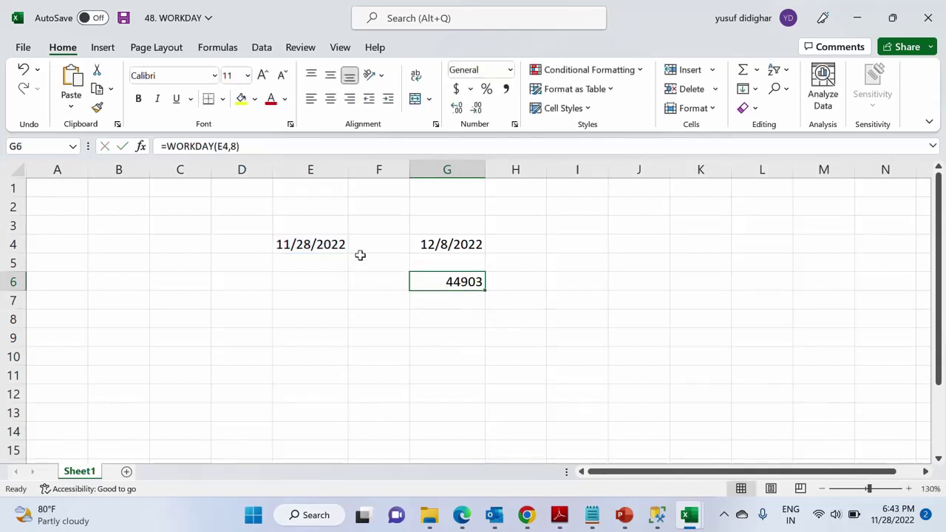
Step: Copy E4's date format to G6 with Format Painter so it shows 12/8/2022
click(330, 243)
click(96, 107)
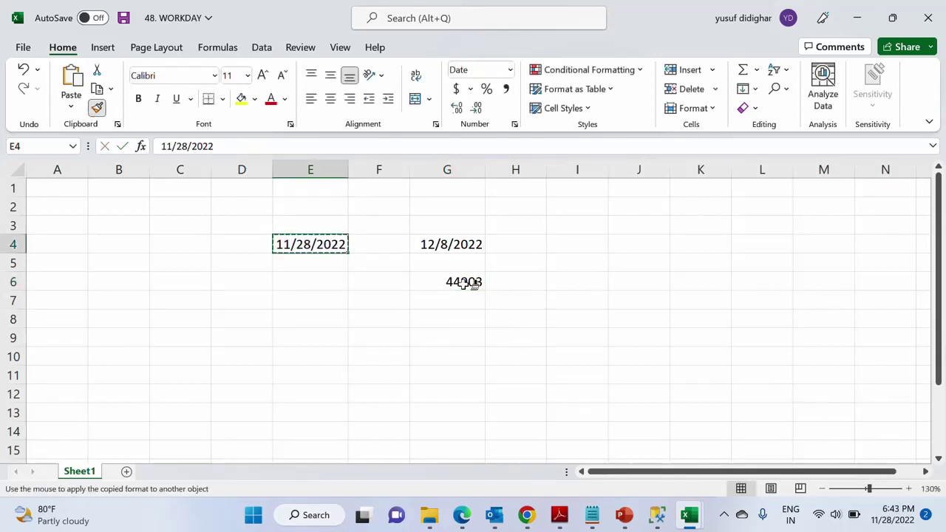
drag(469, 281, 464, 435)
click(440, 282)
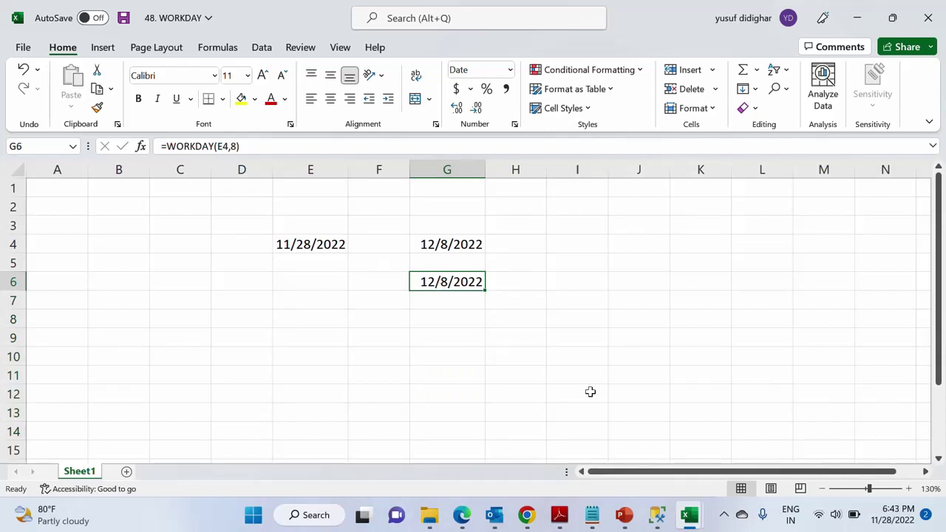
click(907, 521)
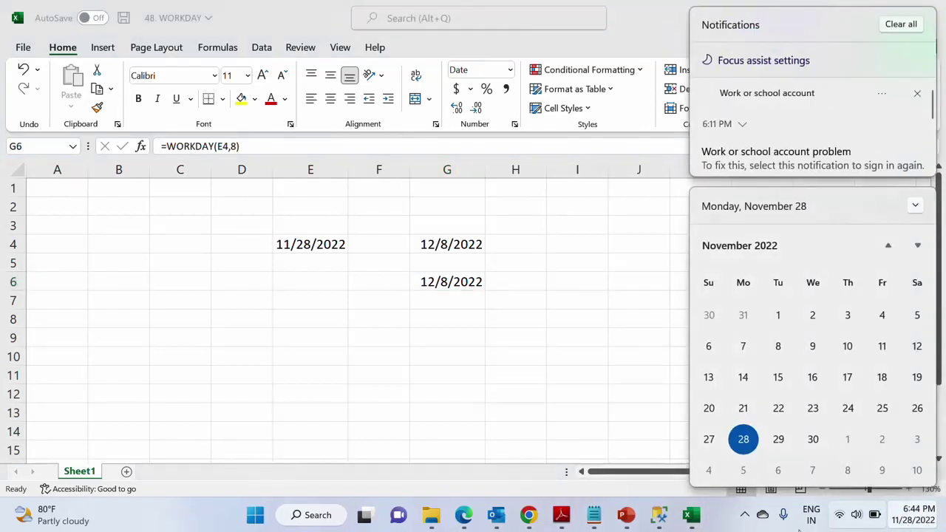
click(901, 25)
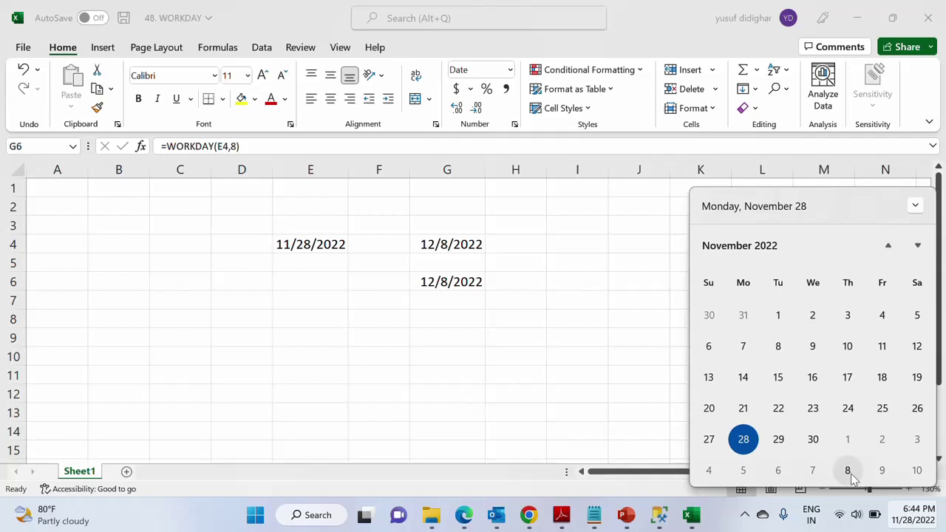
click(444, 290)
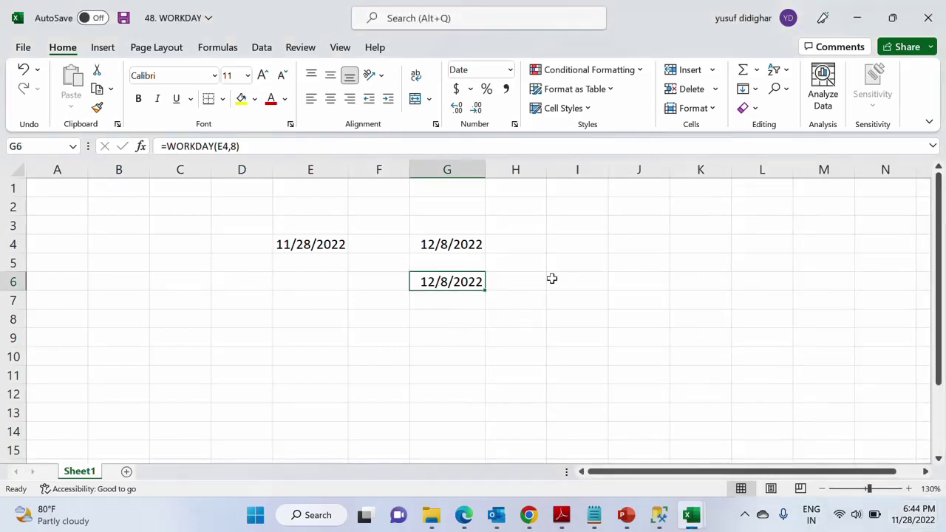
click(570, 262)
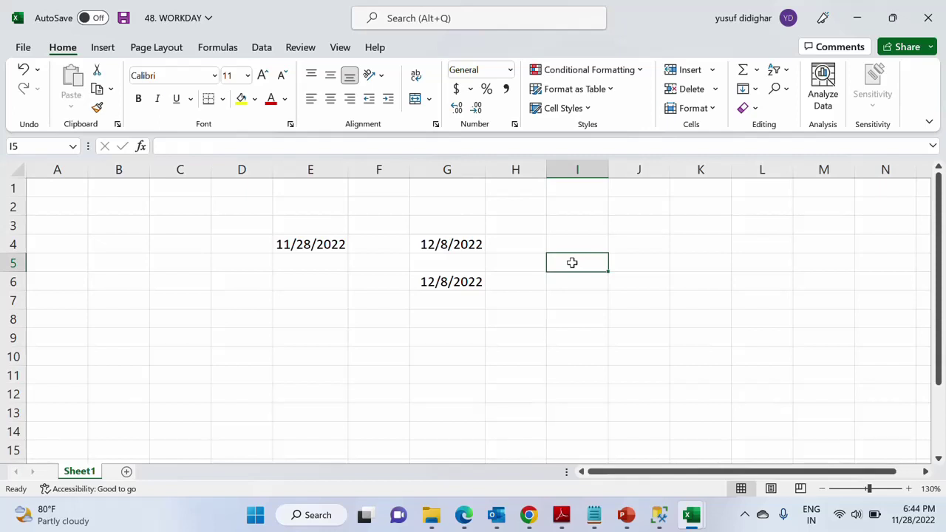
Step: Enter the HOLIDAYS heading in I5 and check the calendar for holiday dates
text(HOLIDAYS)
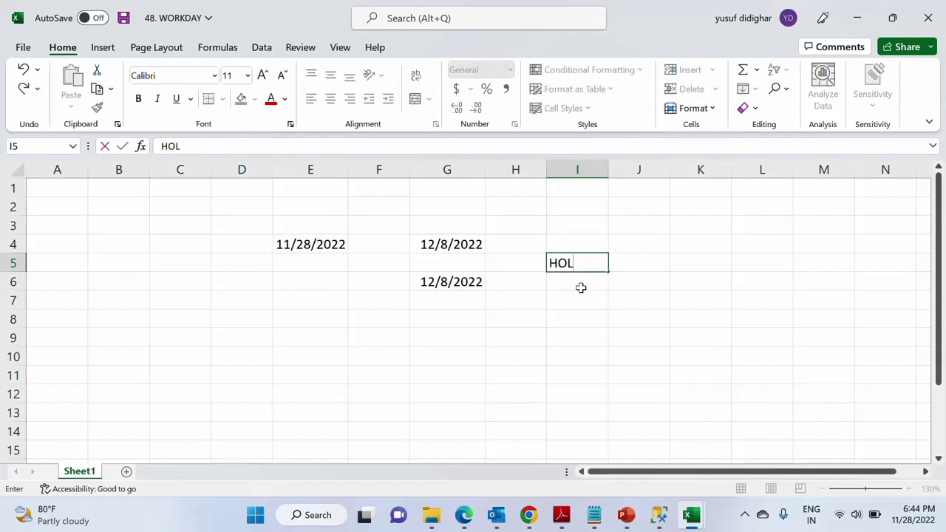
key(Return)
key(Return)
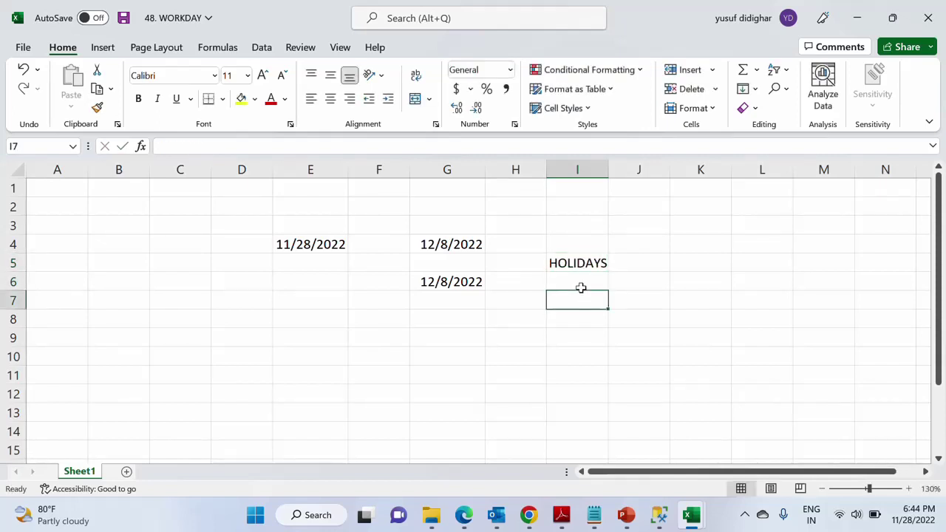
click(910, 515)
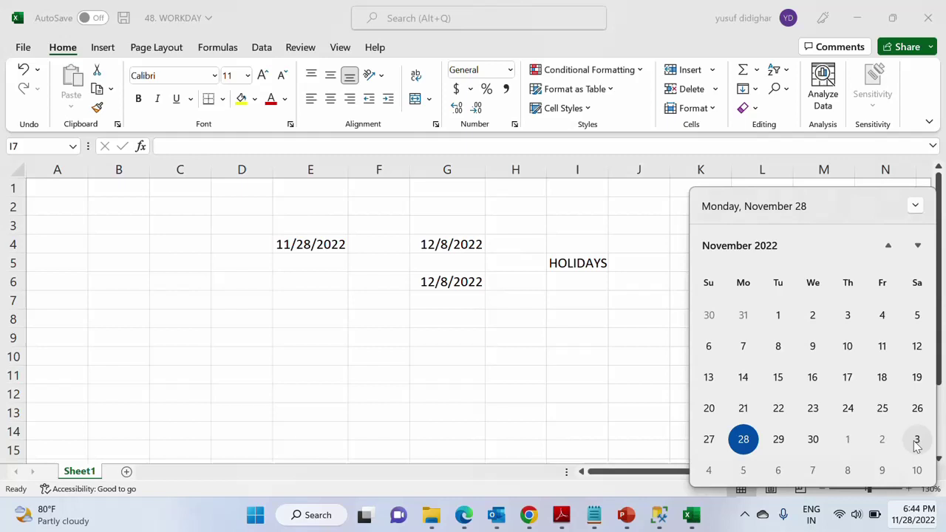
click(556, 285)
Step: Enter holiday dates 12/3/2022 in I6 and 12/5/2022 in I7
click(556, 285)
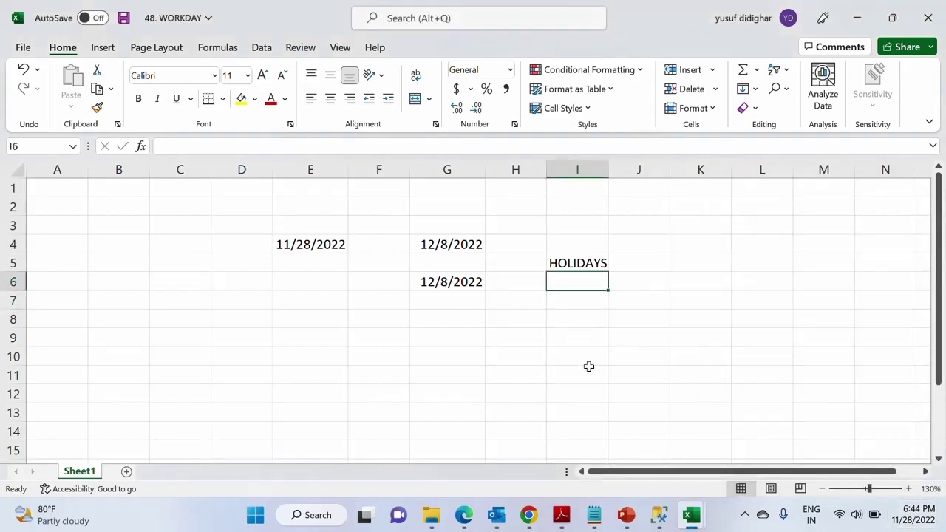
text(12/3/2022)
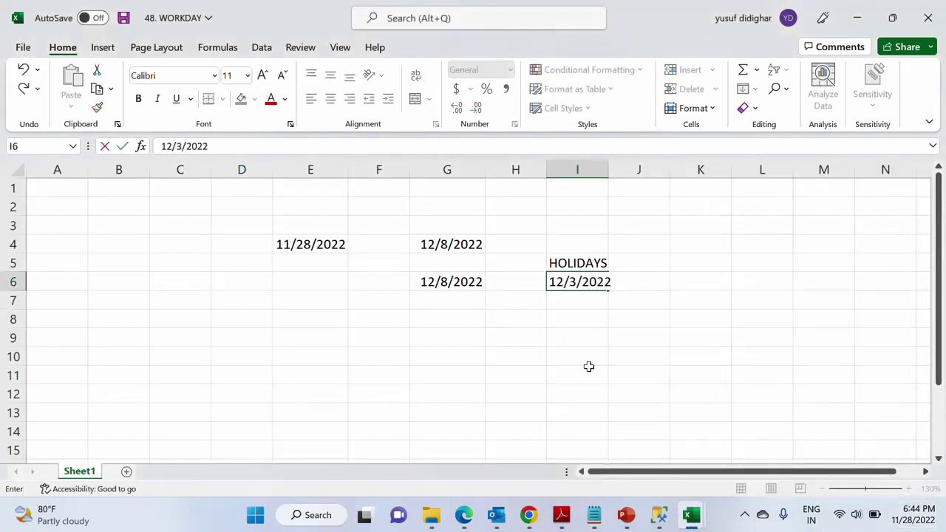
key(Return)
text(12)
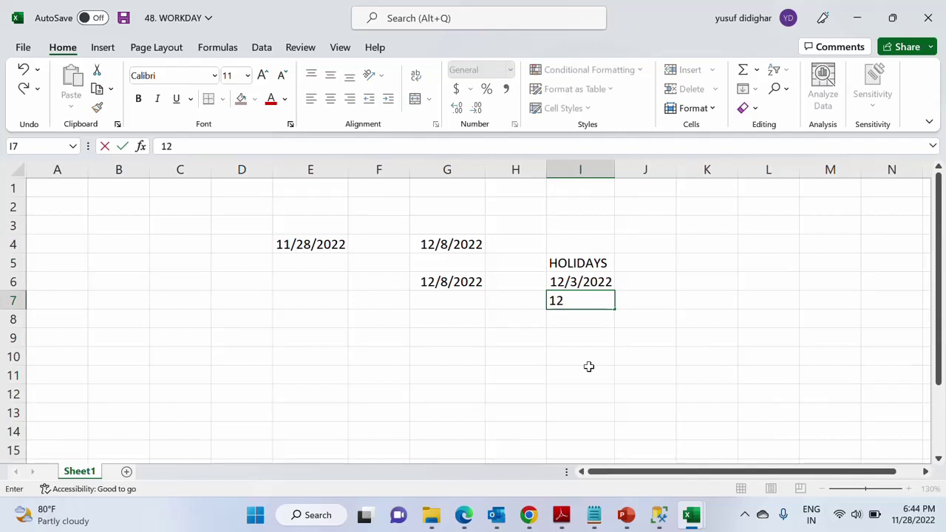
text(/5/2022)
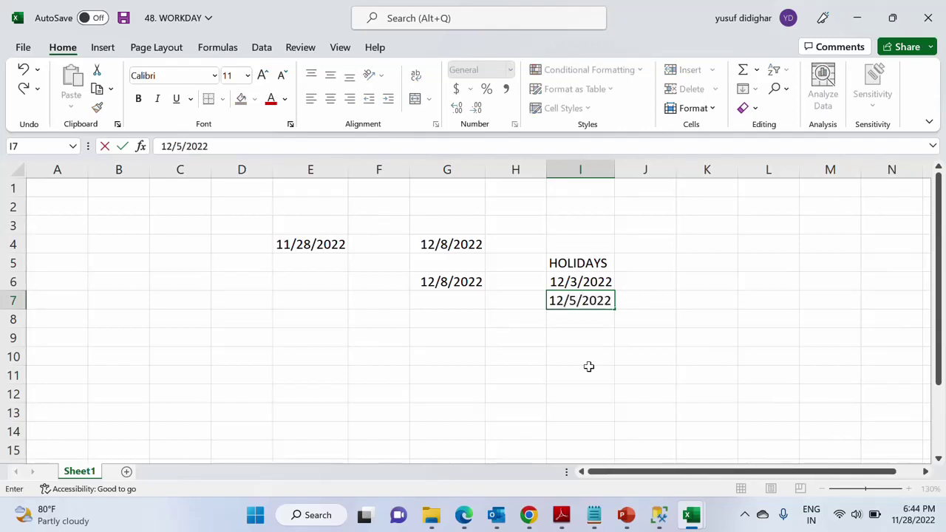
key(Return)
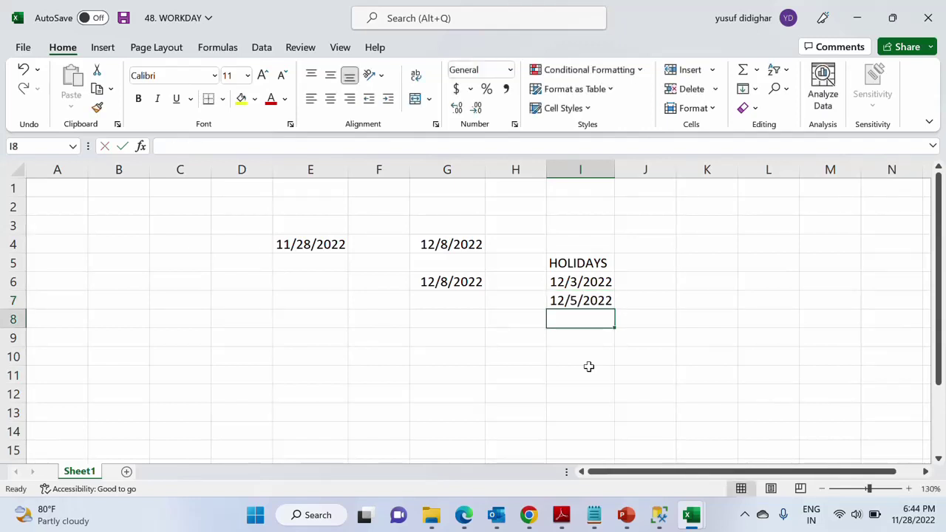
Step: Enter =WORKDAY(E4,8,I6:I7) in G8 to skip both holidays, giving 12/9/2022
click(451, 320)
text(=WORKDAY()
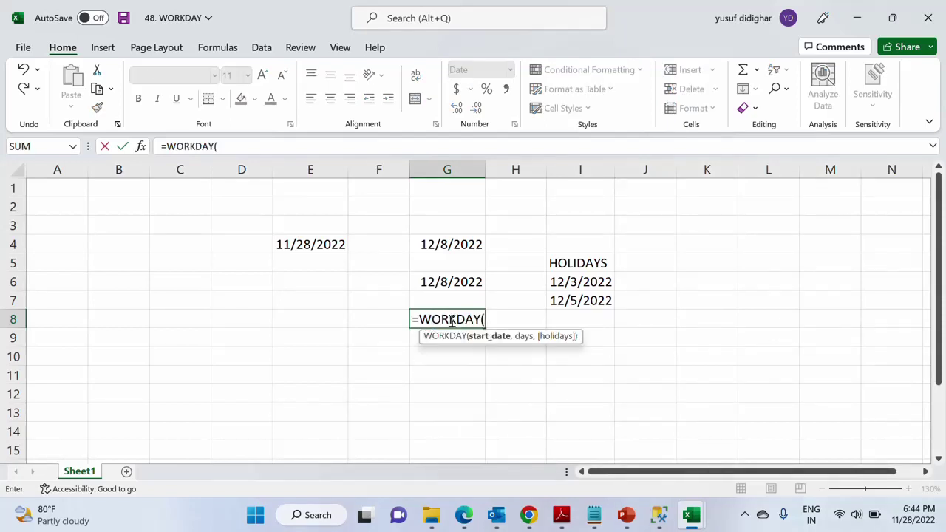
key(Left)
key(Left)
key(Up)
key(Up)
key(Up)
key(Up)
text(,)
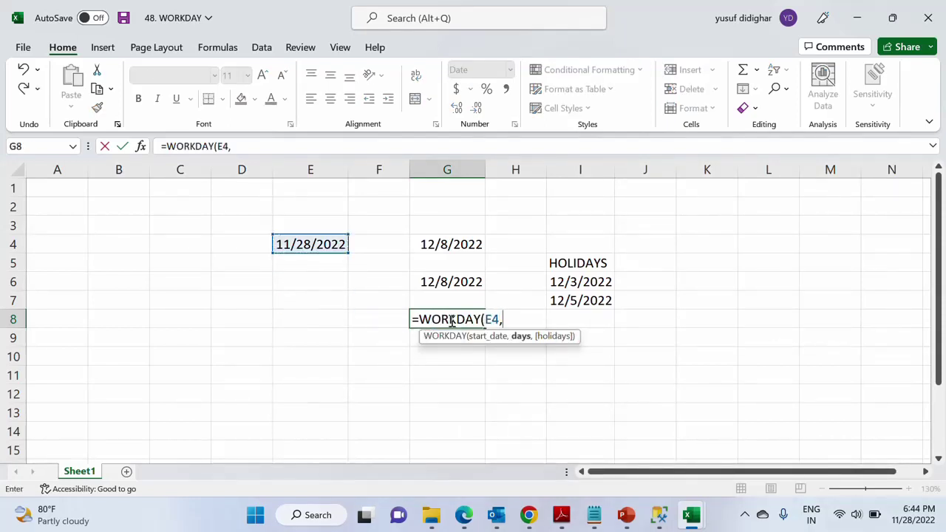
text(8,)
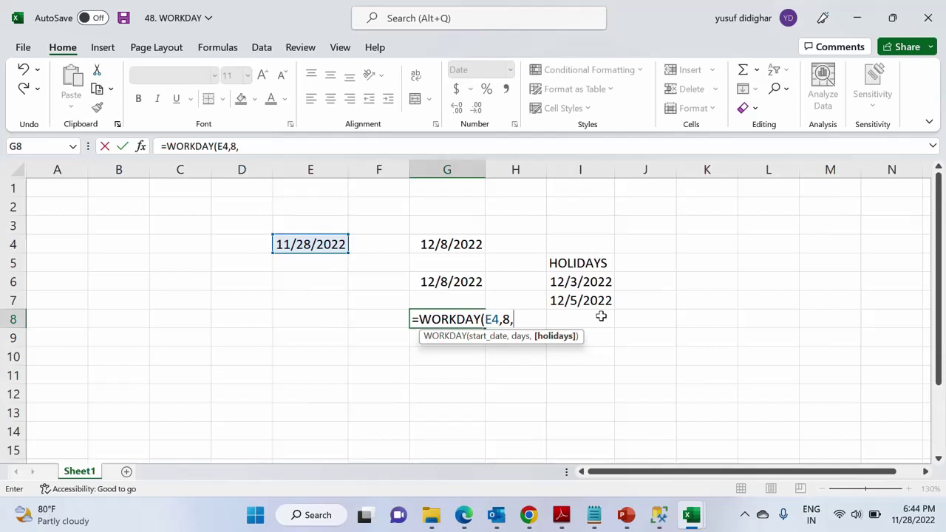
drag(583, 281, 586, 300)
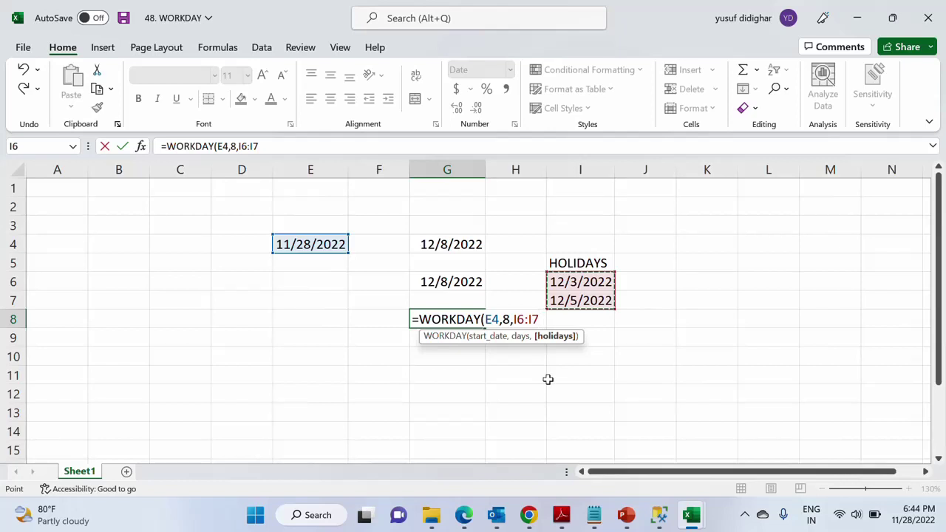
key(Return)
key(Up)
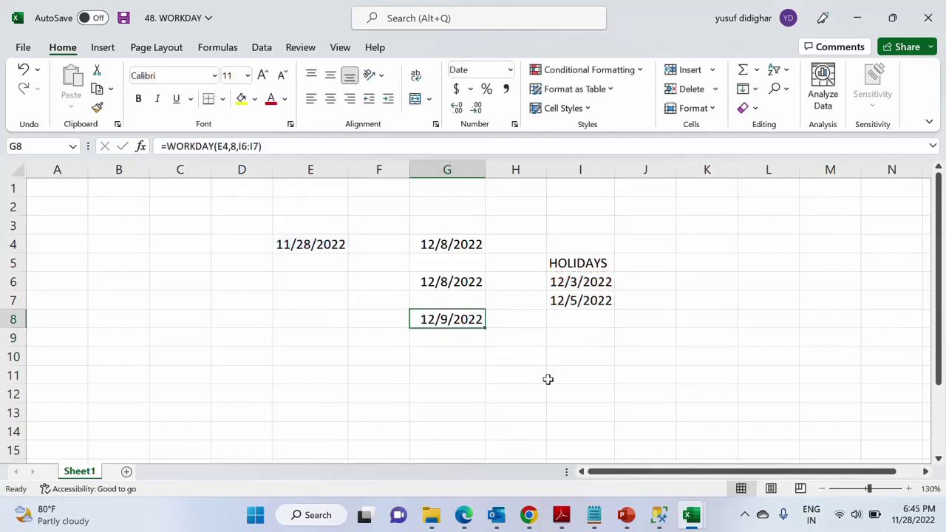
click(581, 281)
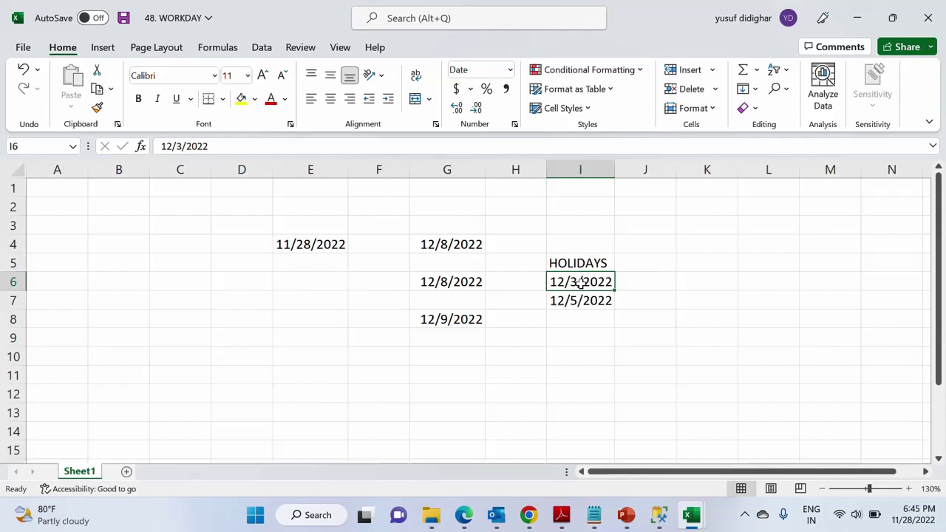
click(580, 301)
click(916, 521)
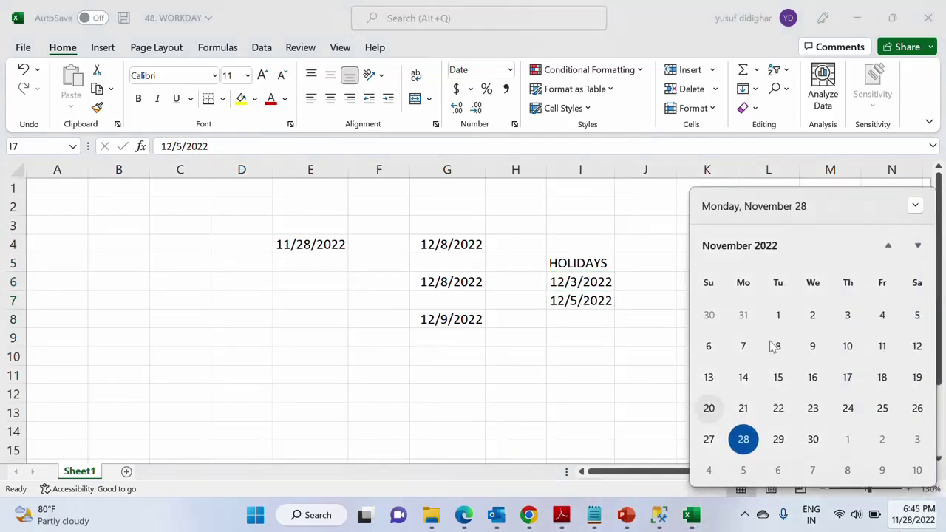
scroll(811, 380, down, 1)
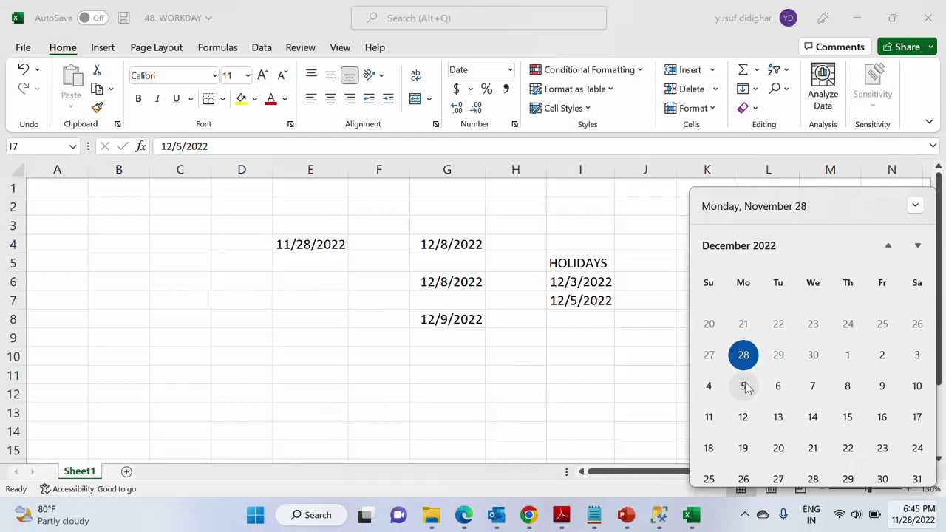
click(436, 332)
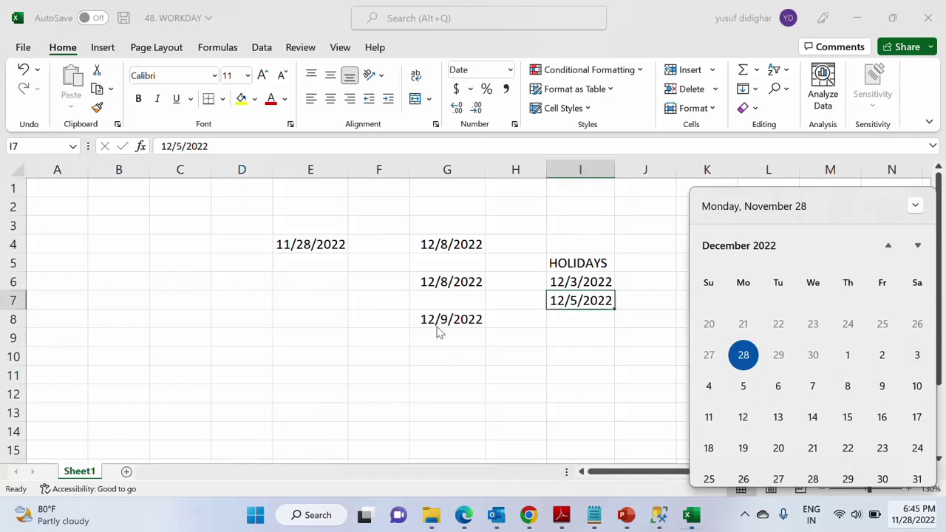
click(451, 326)
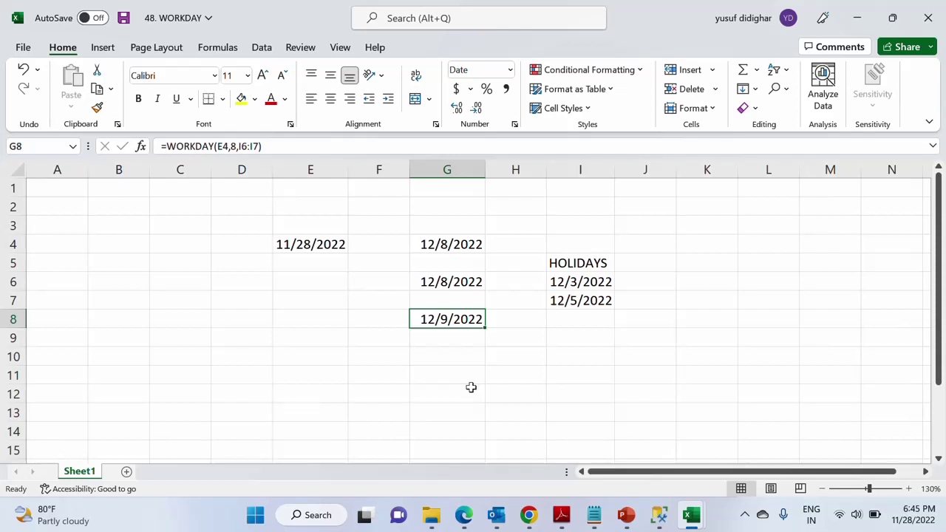
Step: Enter =WORKDAY(E4,-4) in G10 and confirm 11/22/2022 against the calendar
click(450, 356)
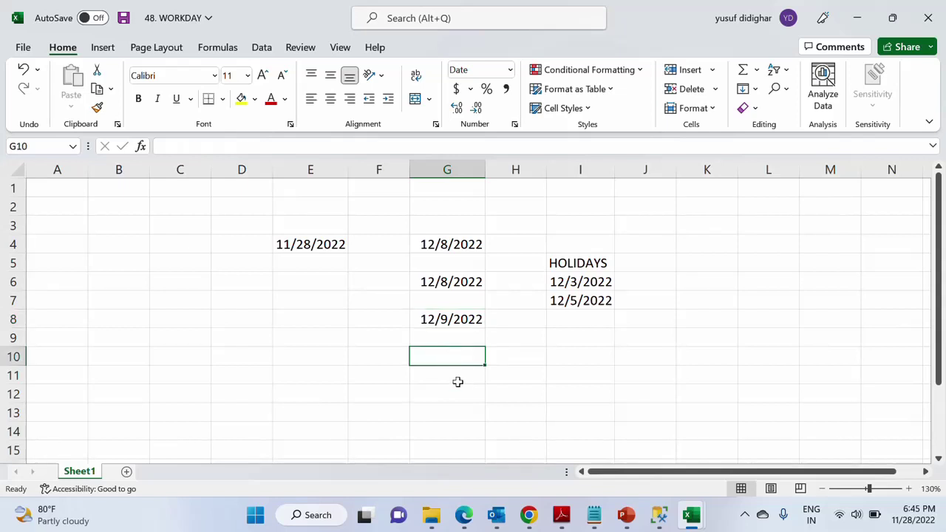
text(=WOR)
key(Tab)
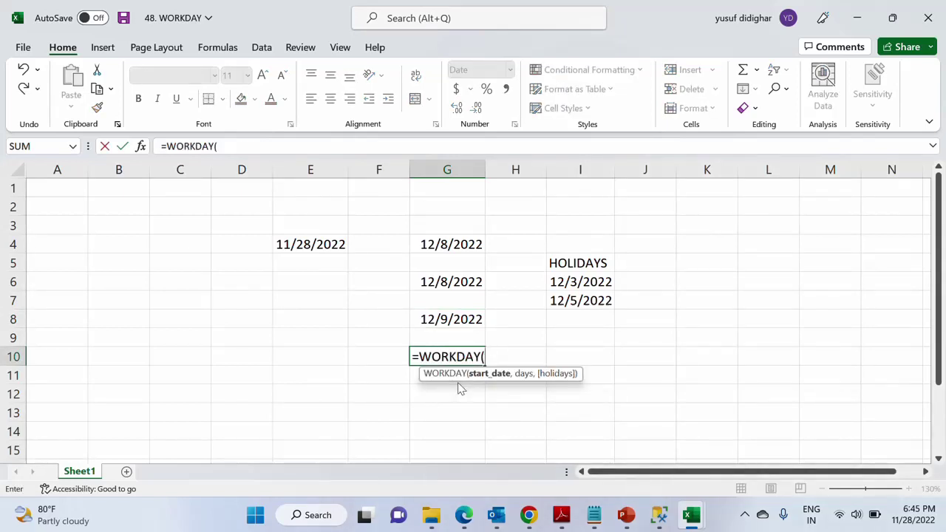
key(Left)
key(Left)
key(Up)
key(Up)
key(Up)
key(Up)
key(Up)
key(Up)
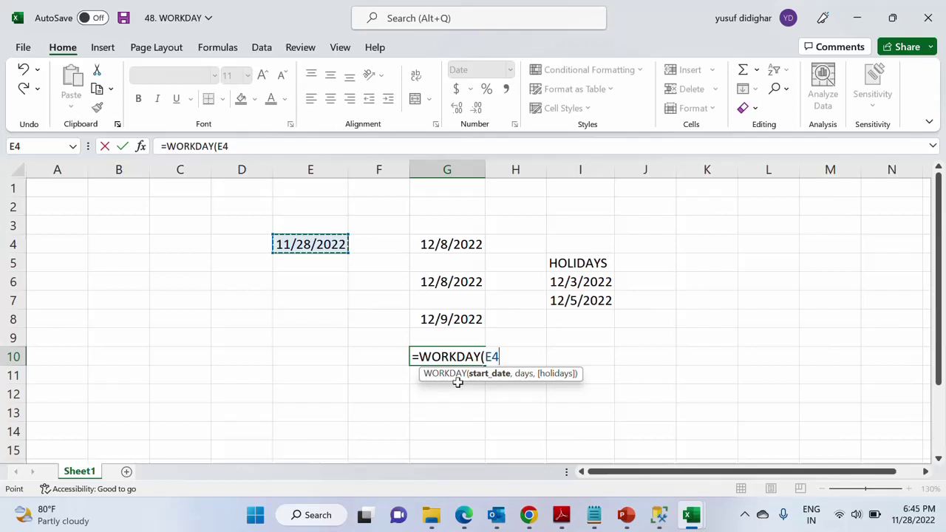
text(,-)
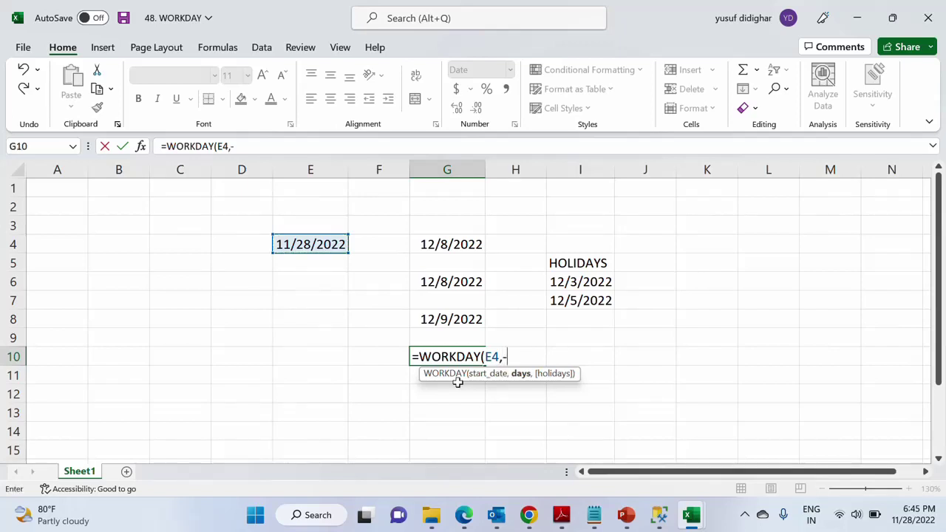
text(4)
key(Return)
key(Up)
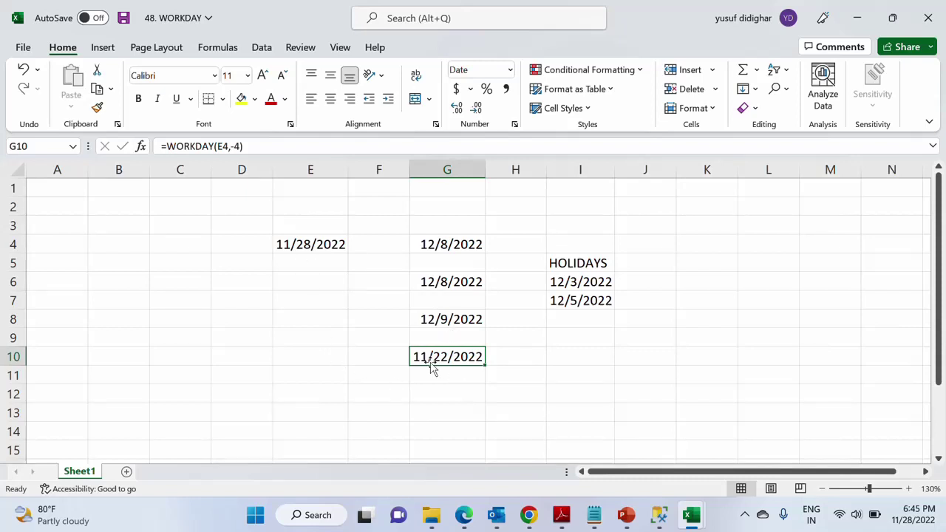
click(917, 515)
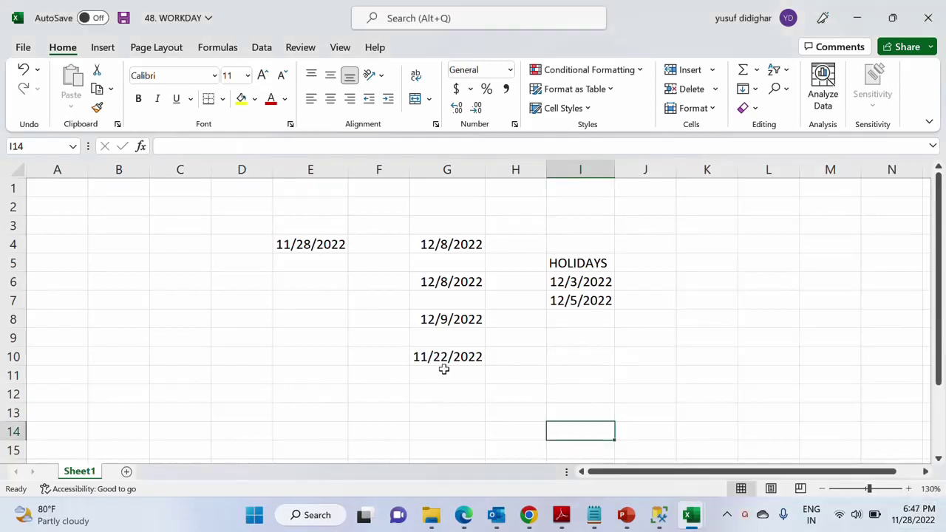
click(440, 361)
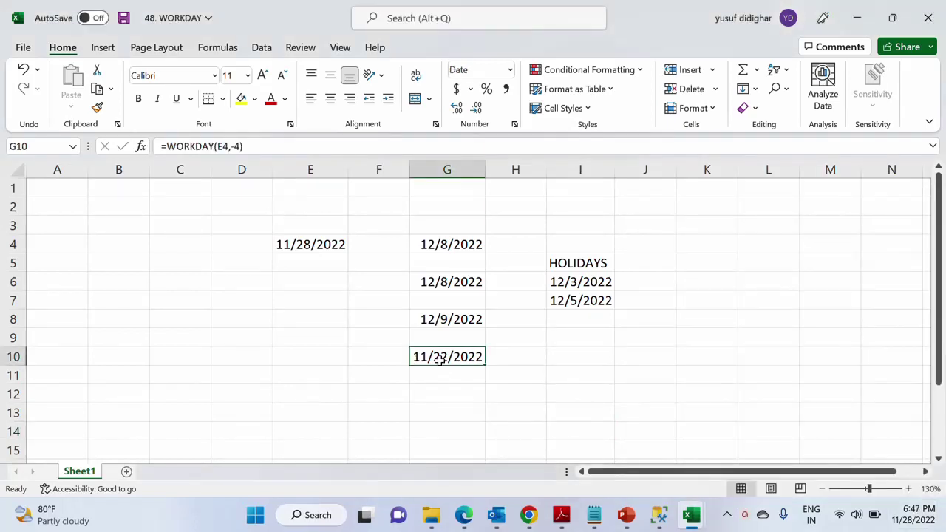
Step: Enter =WORKDAY.INTL(E4,8,6) in G12 using a Thursday–Friday weekend, returning 12/10/2022
click(450, 402)
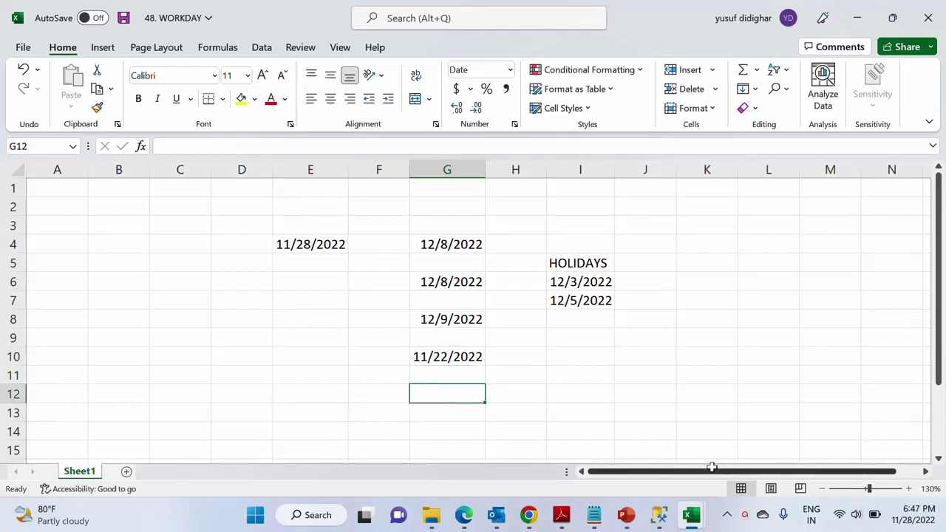
text(=WOR)
key(Down)
key(Tab)
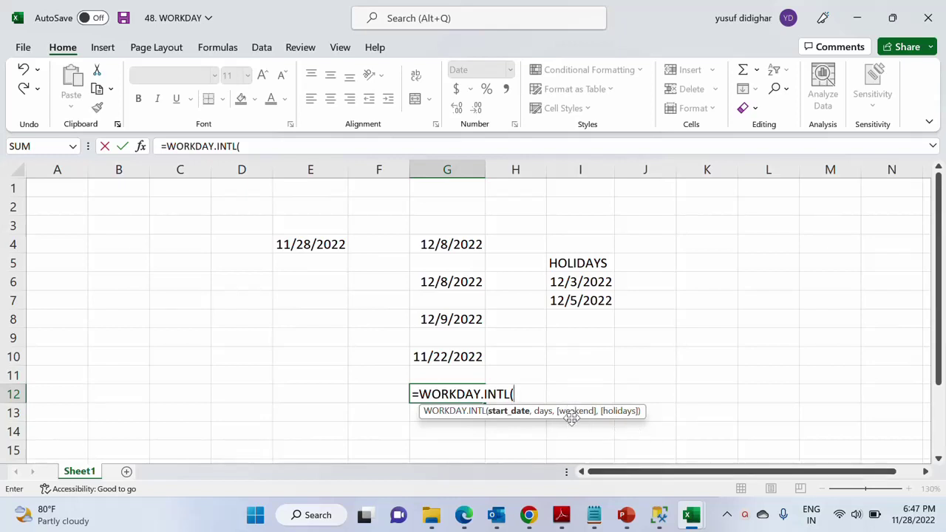
click(325, 244)
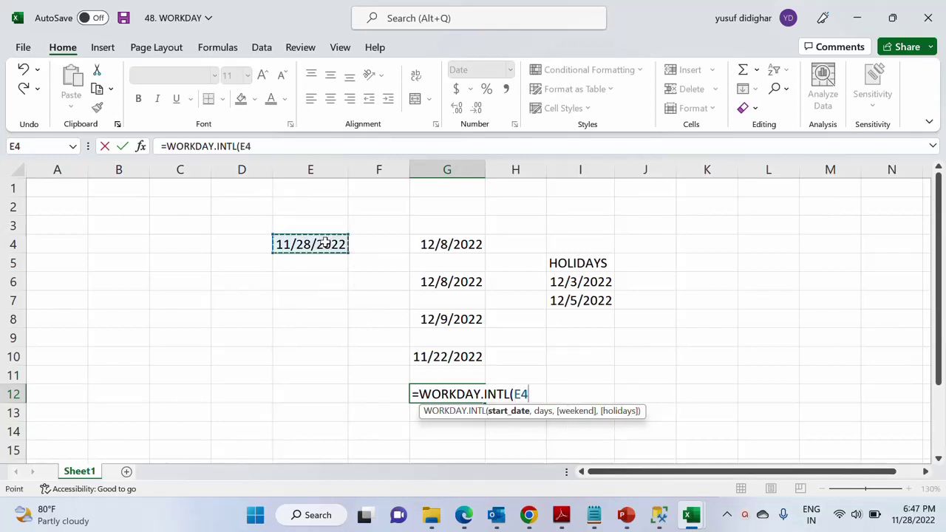
text(,8,)
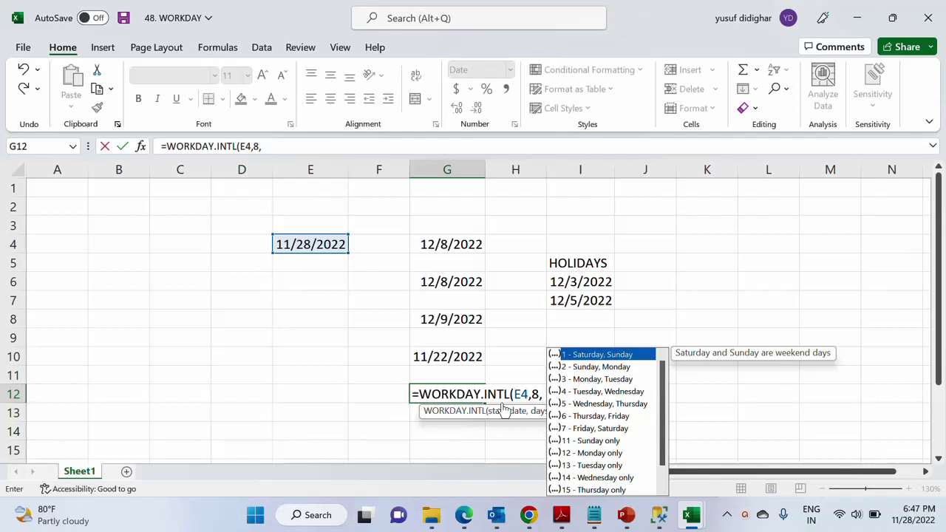
click(600, 420)
double_click(597, 417)
key(Return)
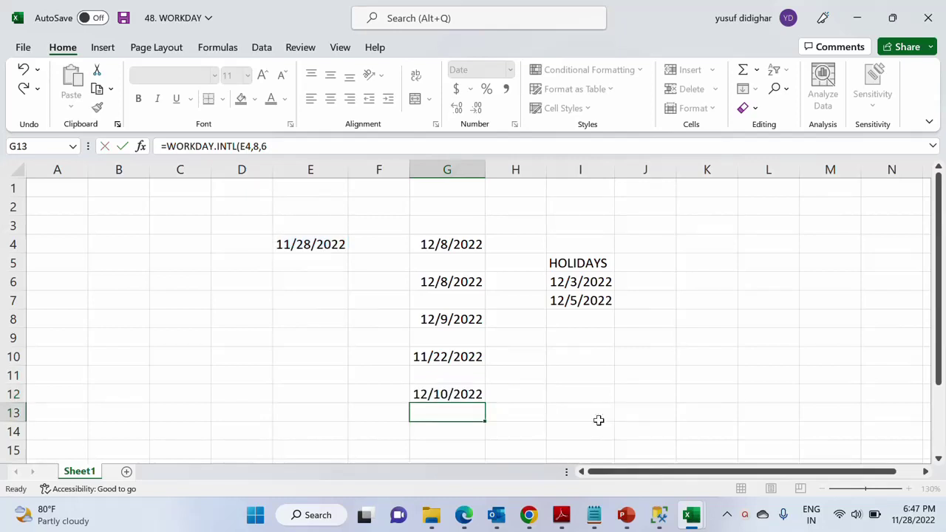
key(Up)
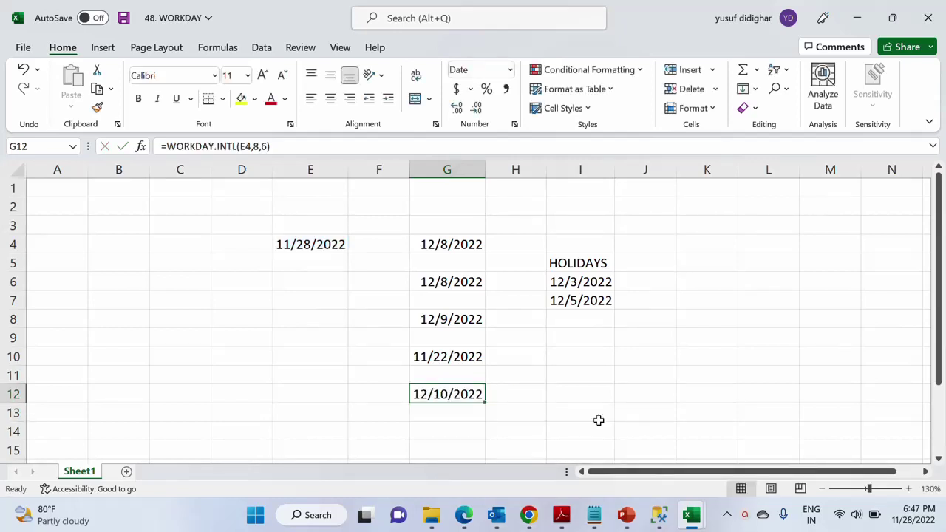